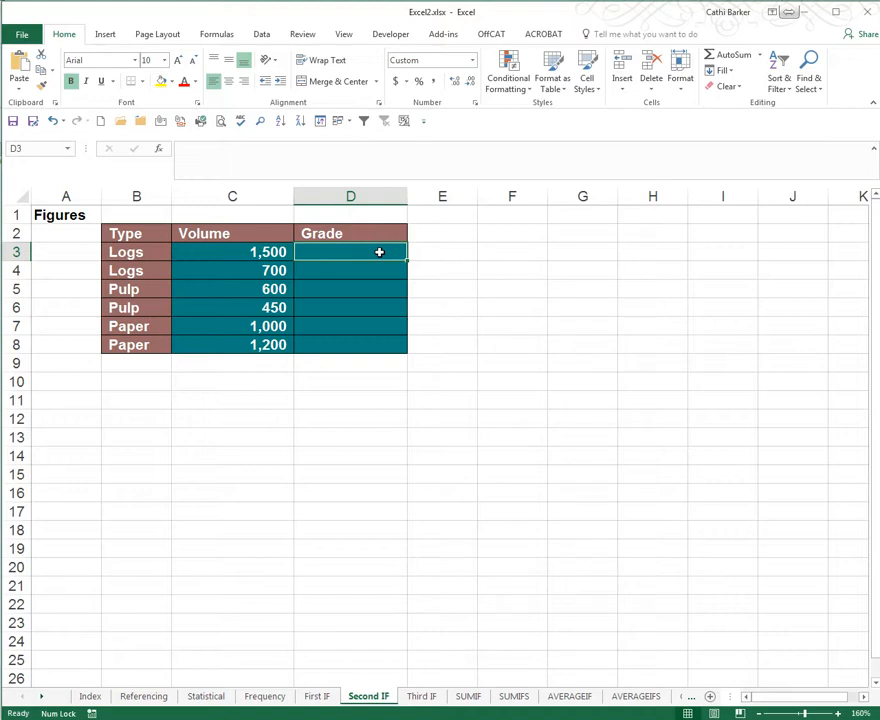
# Examine the type and volume entries for the Logs, Pulp and Paper rows in the Figures table.
pyautogui.click(139, 252)
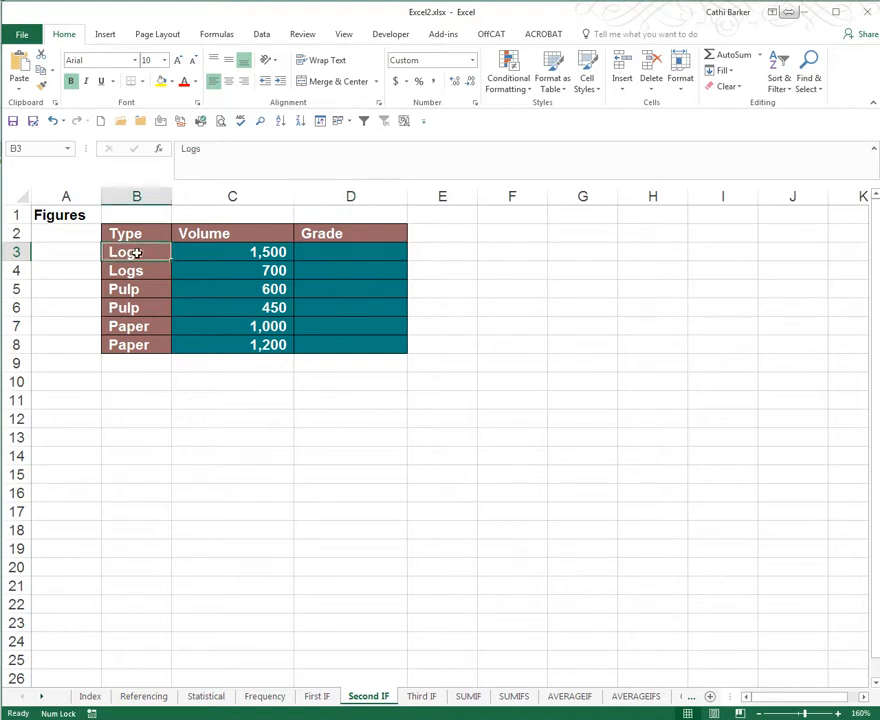
pyautogui.click(250, 252)
pyautogui.click(147, 250)
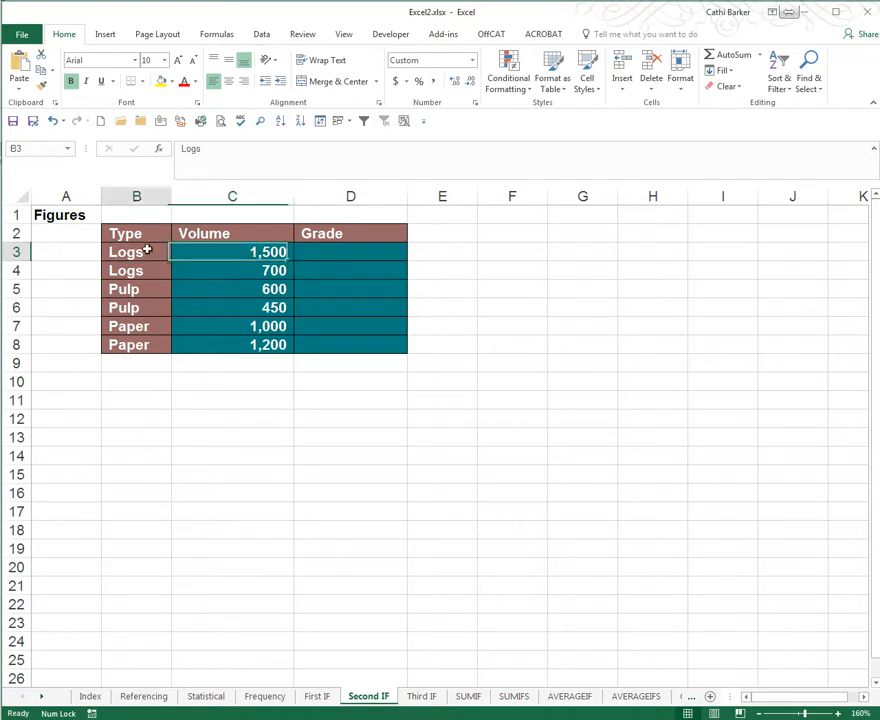
pyautogui.click(236, 252)
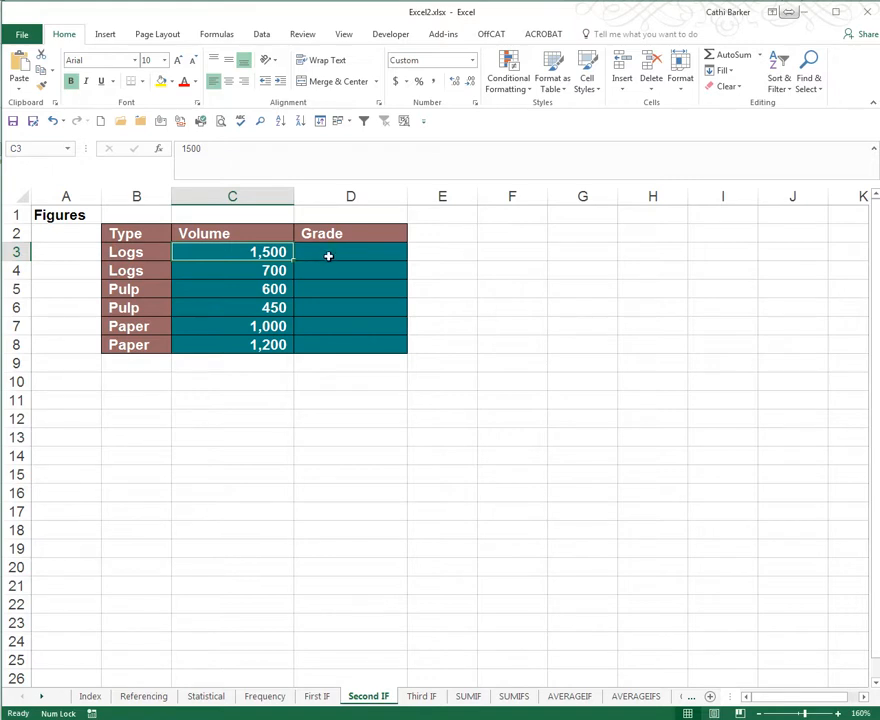
pyautogui.click(150, 290)
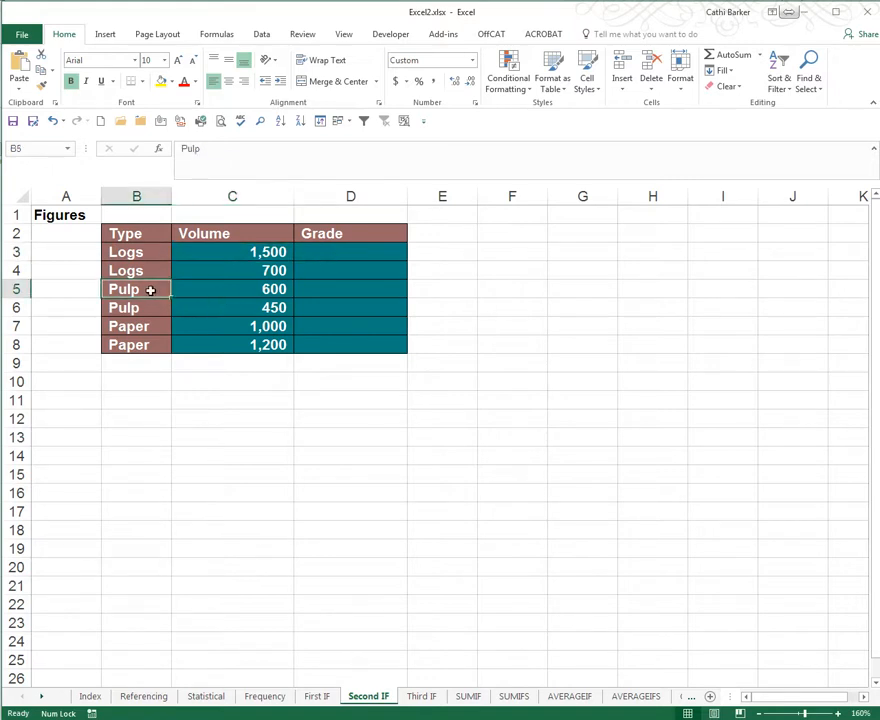
pyautogui.click(244, 288)
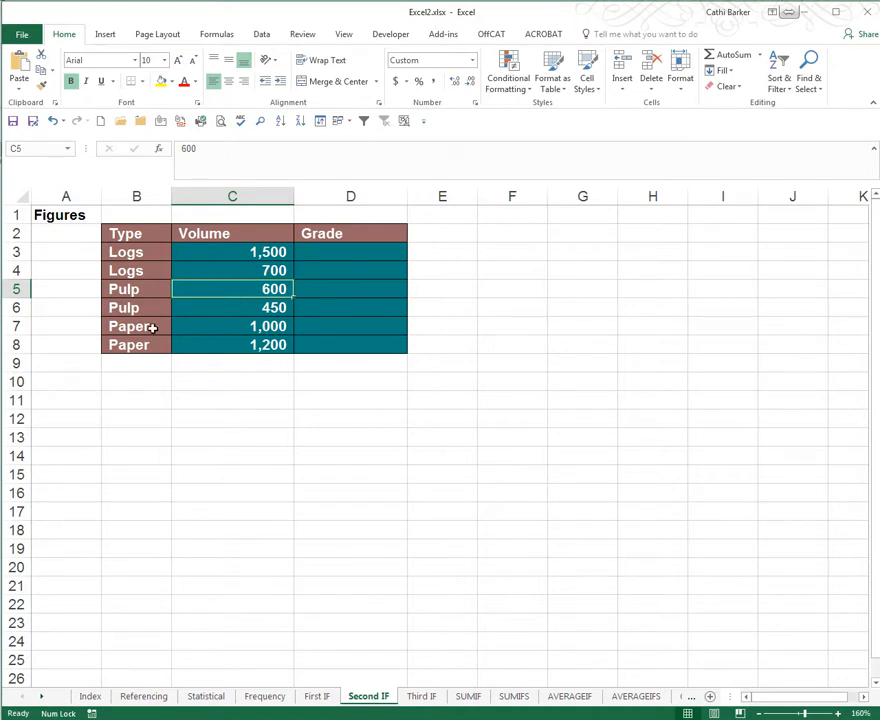
pyautogui.click(168, 327)
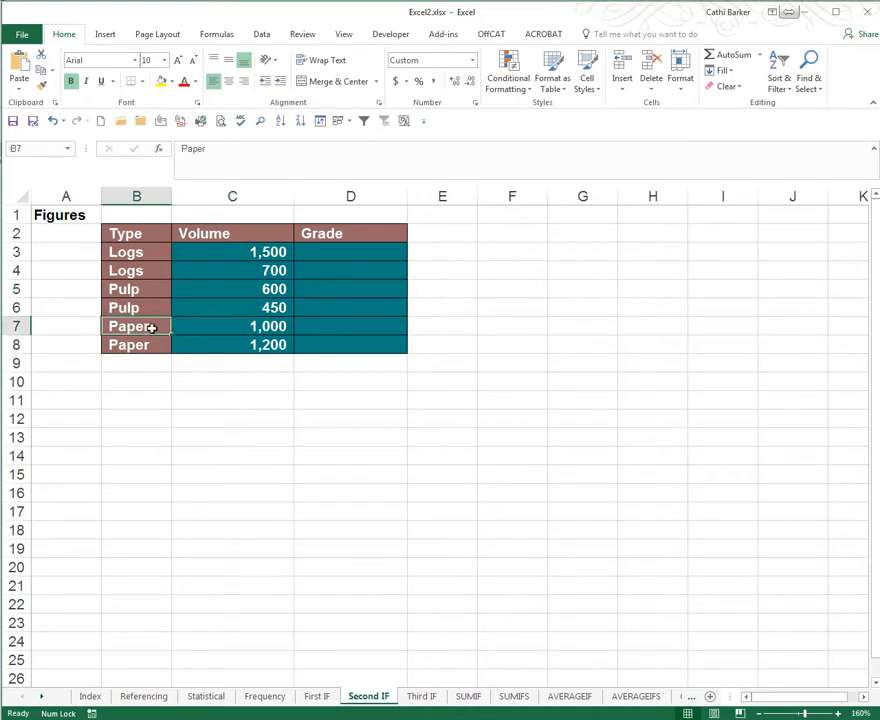
pyautogui.click(232, 326)
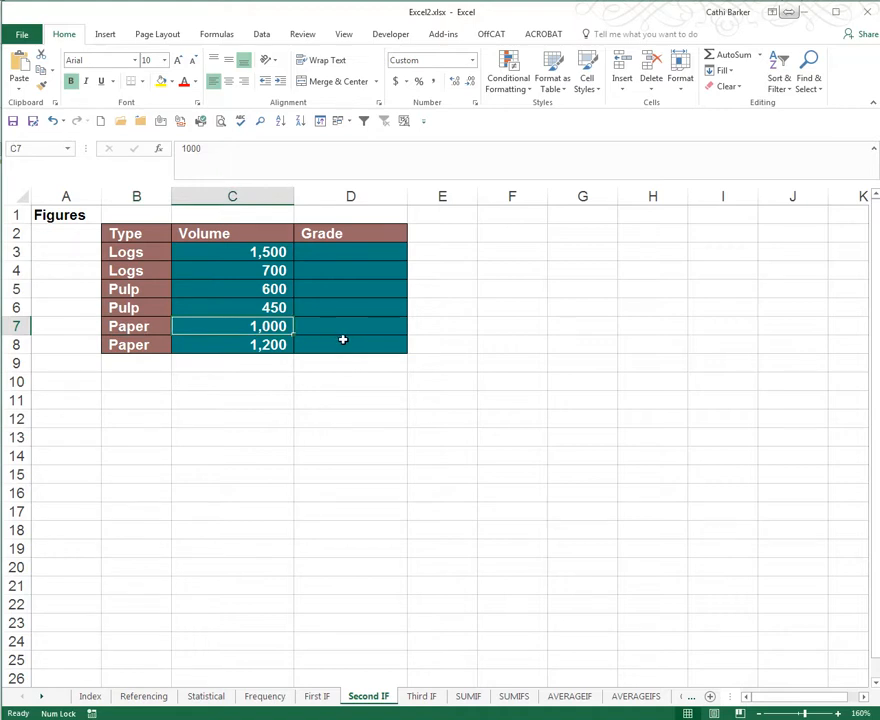
# Start an IF formula in D3 with an AND test whose first condition is B3="LOGS".
pyautogui.click(368, 256)
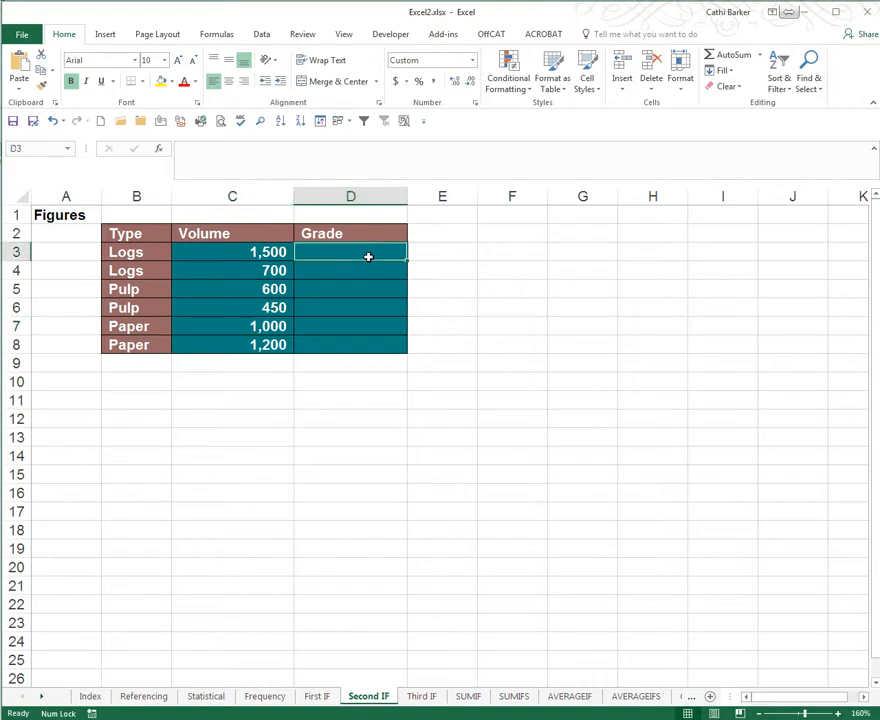
pyautogui.write('=i')
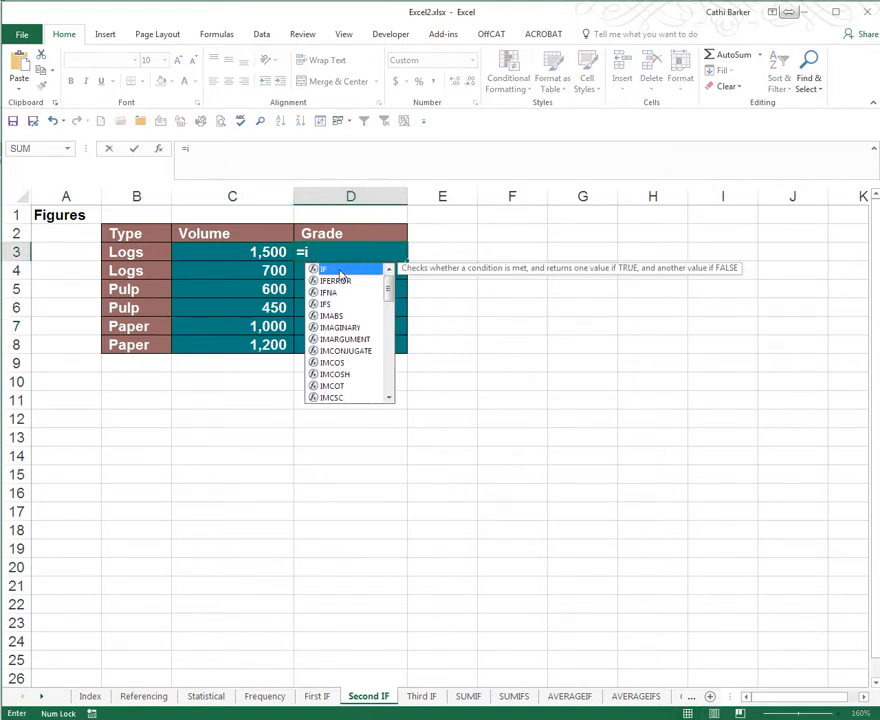
pyautogui.doubleClick(338, 270)
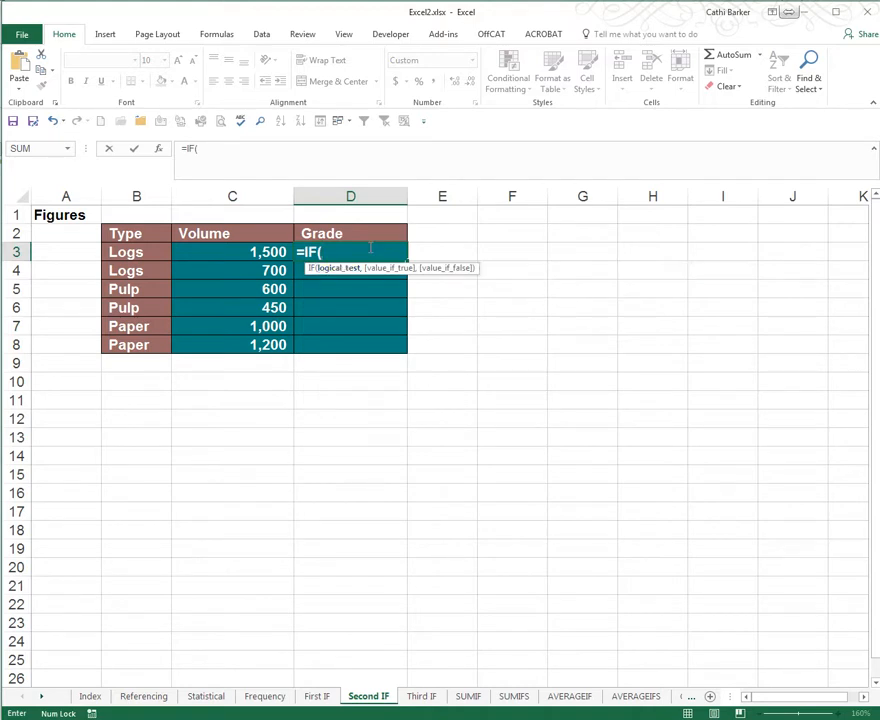
pyautogui.write('a')
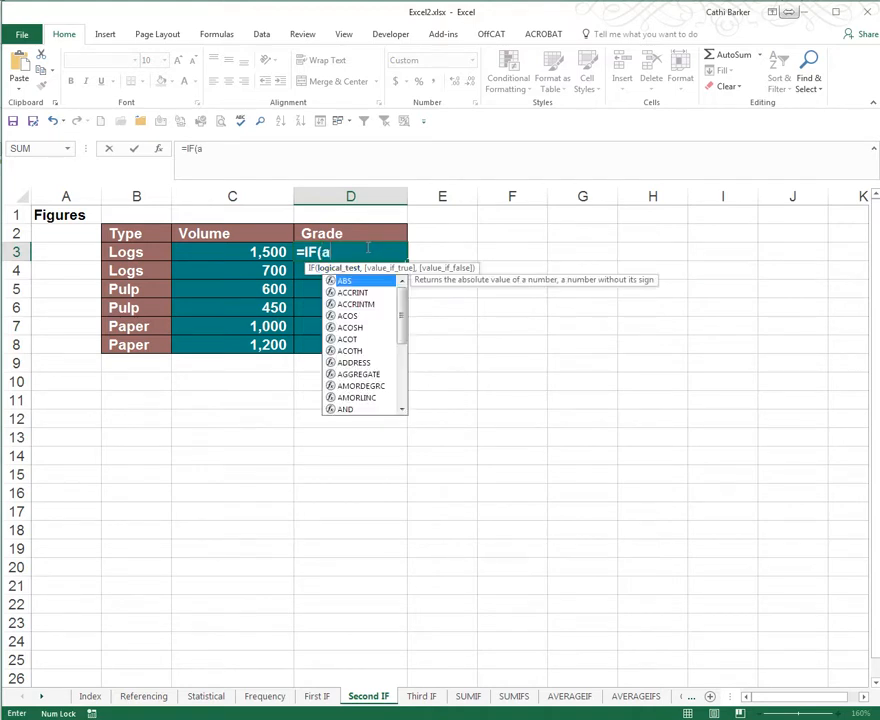
pyautogui.click(348, 410)
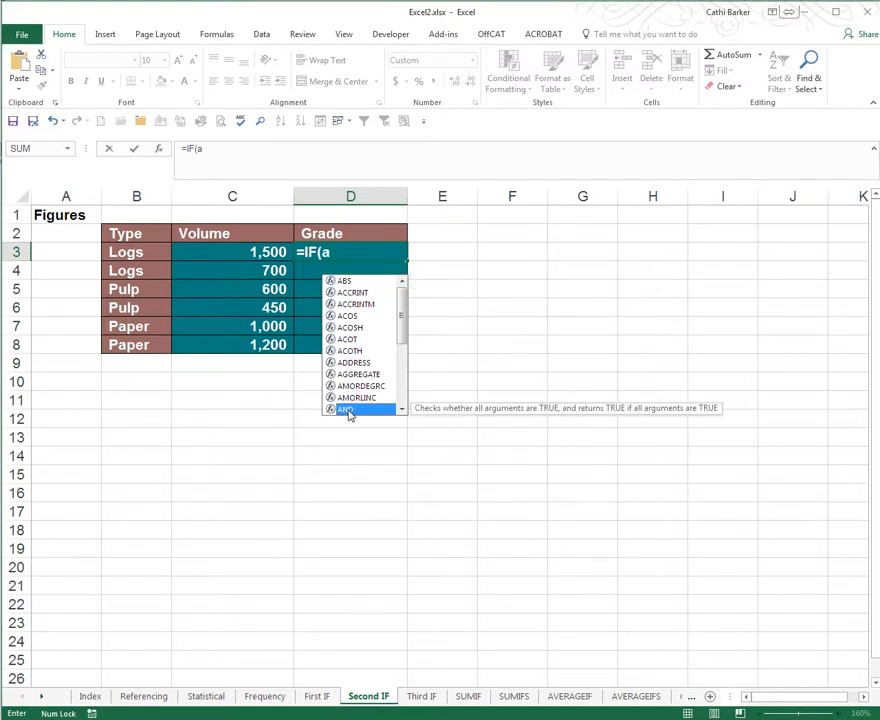
pyautogui.doubleClick(348, 410)
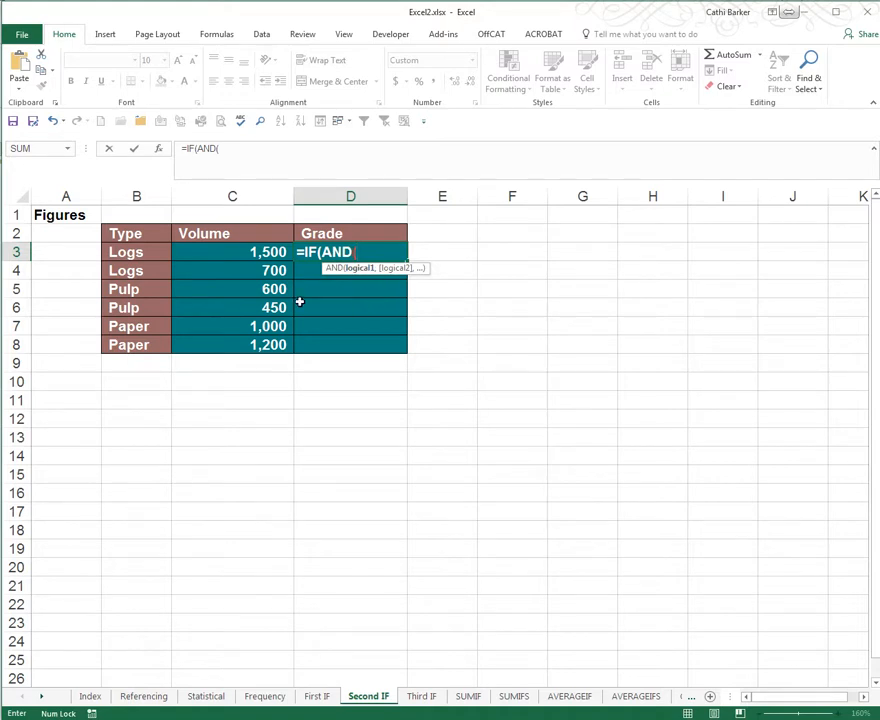
pyautogui.click(148, 253)
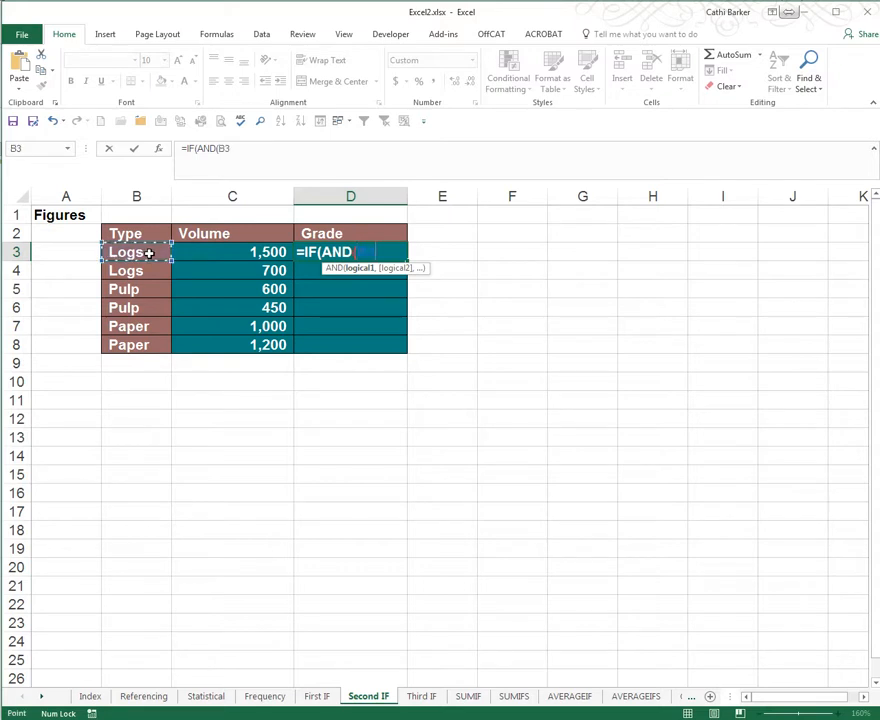
pyautogui.click(240, 148)
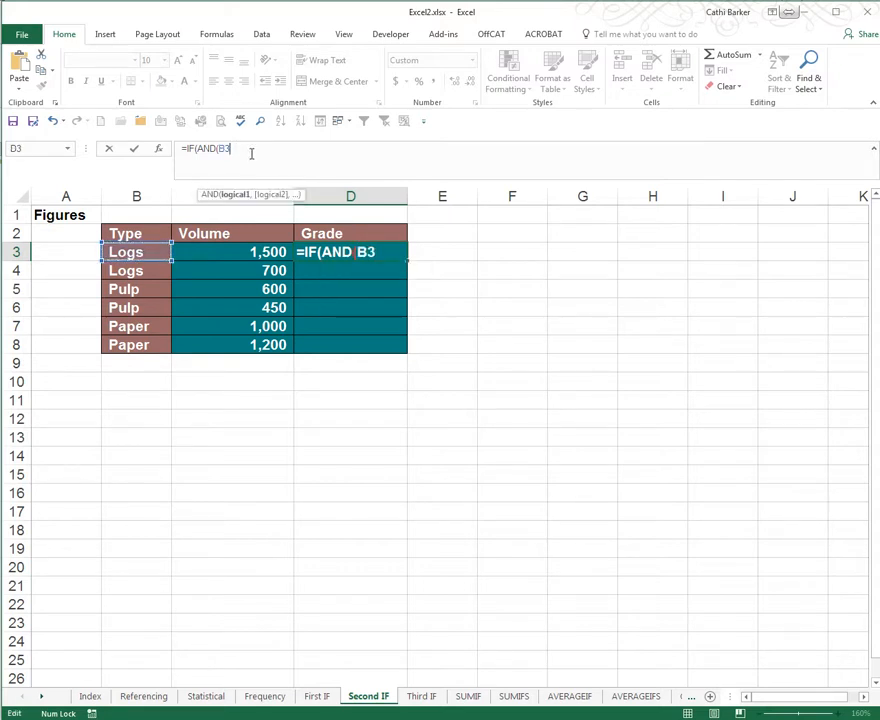
pyautogui.write('="LOGS')
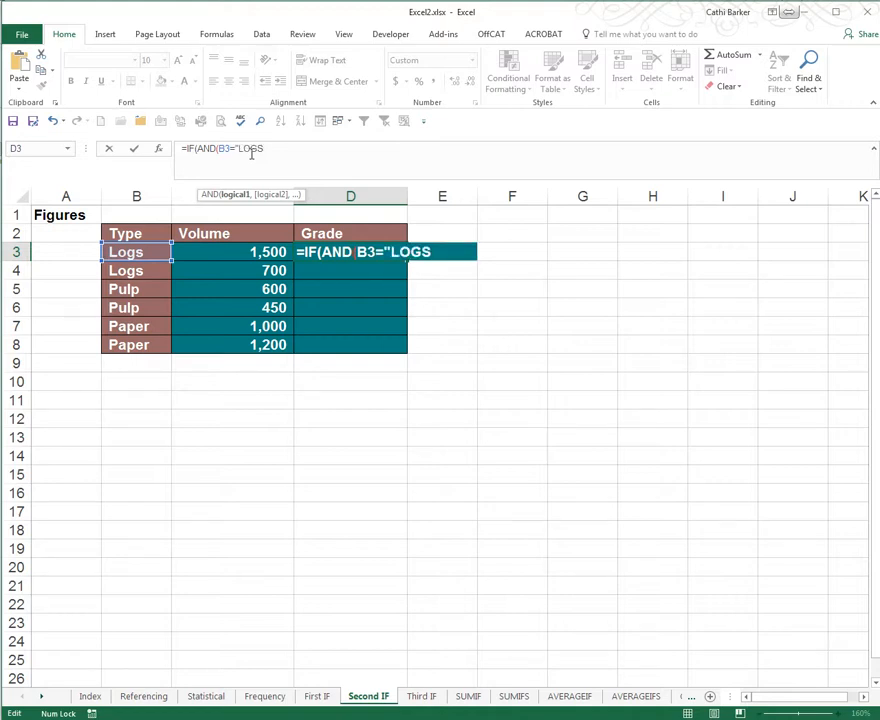
pyautogui.write('",')
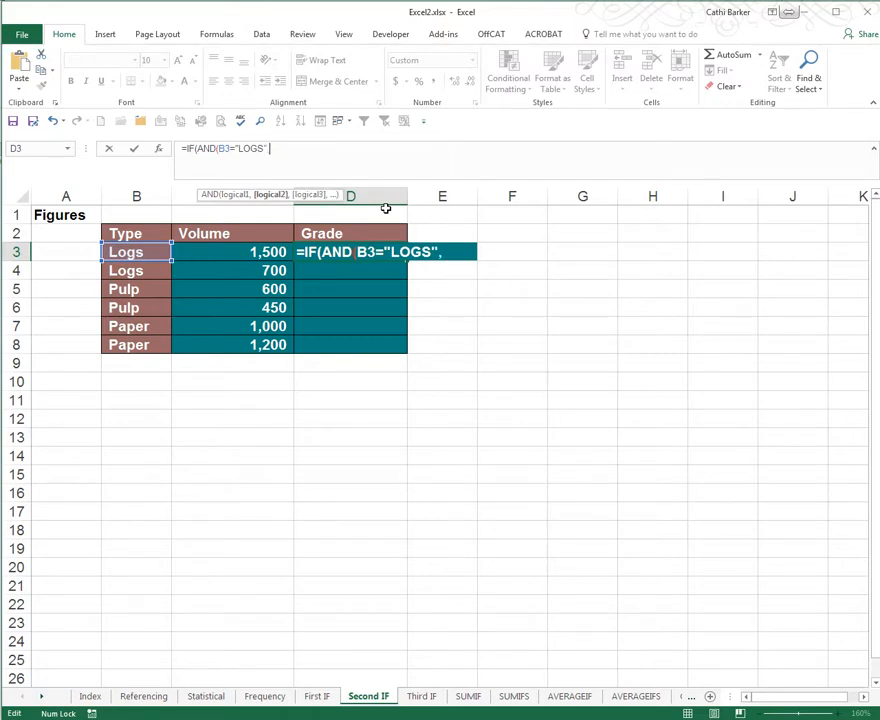
# Add C3>1000 as the second condition and close the AND test in the D3 formula.
pyautogui.click(250, 252)
pyautogui.write('>1')
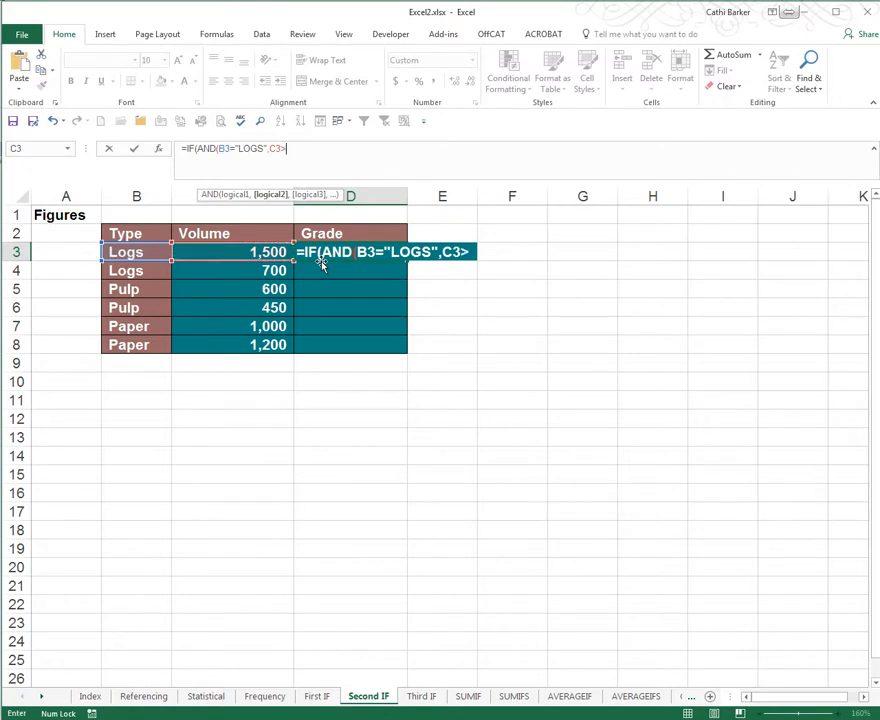
pyautogui.write('000')
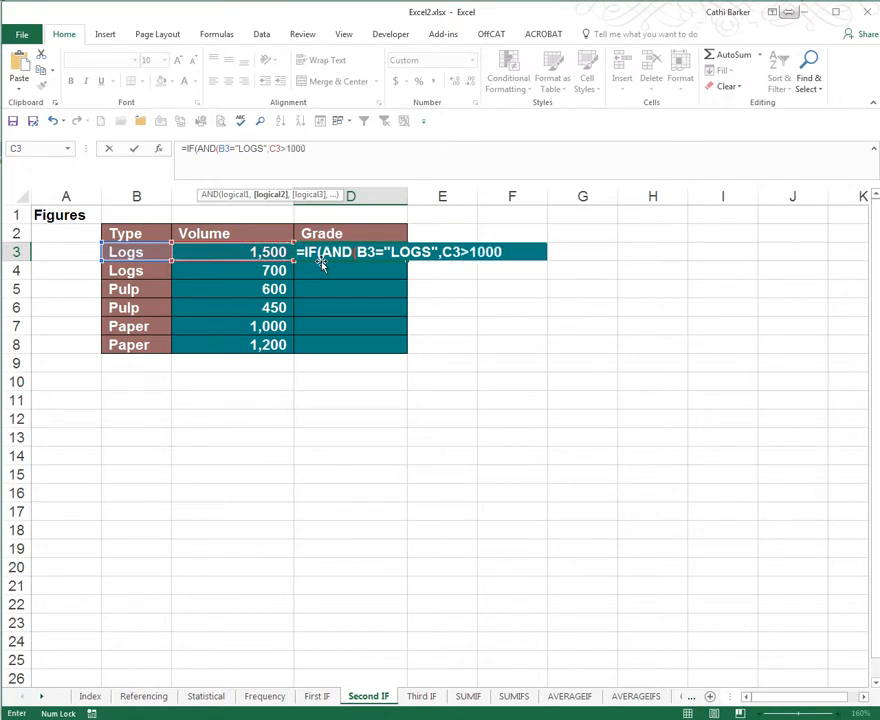
pyautogui.write(')')
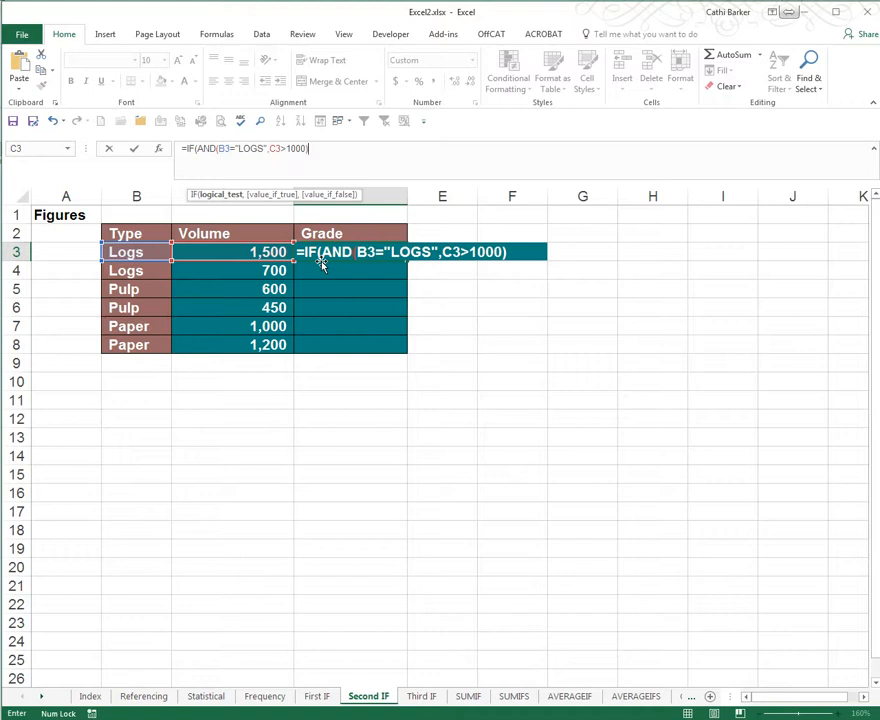
pyautogui.write(',')
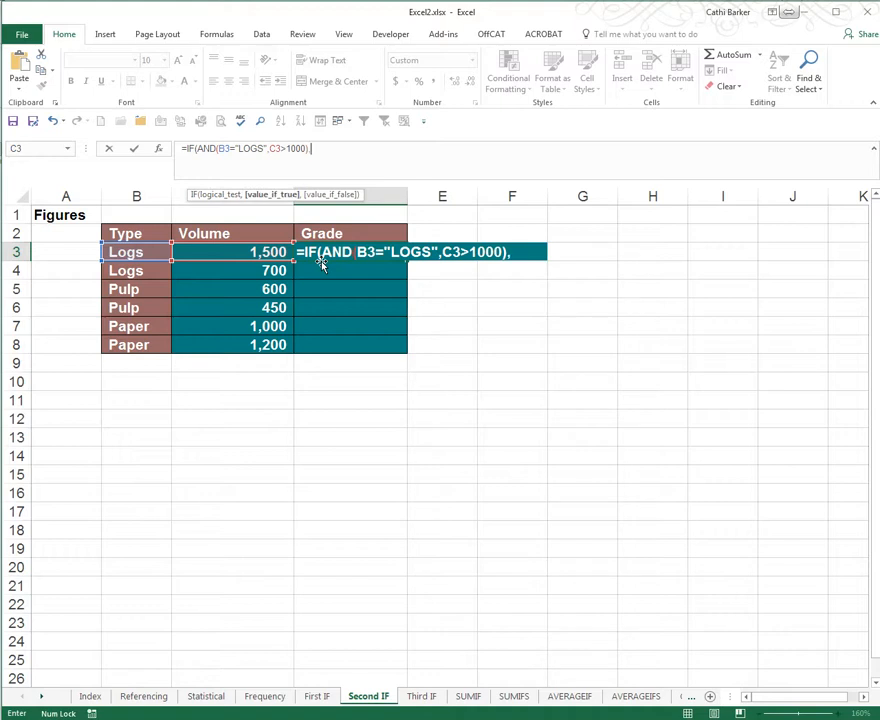
# Enter "A LOGS" as the value if true for the first IF in D3.
pyautogui.write('"a')
pyautogui.press('BackSpace')
pyautogui.press('capslock')
pyautogui.write('A')
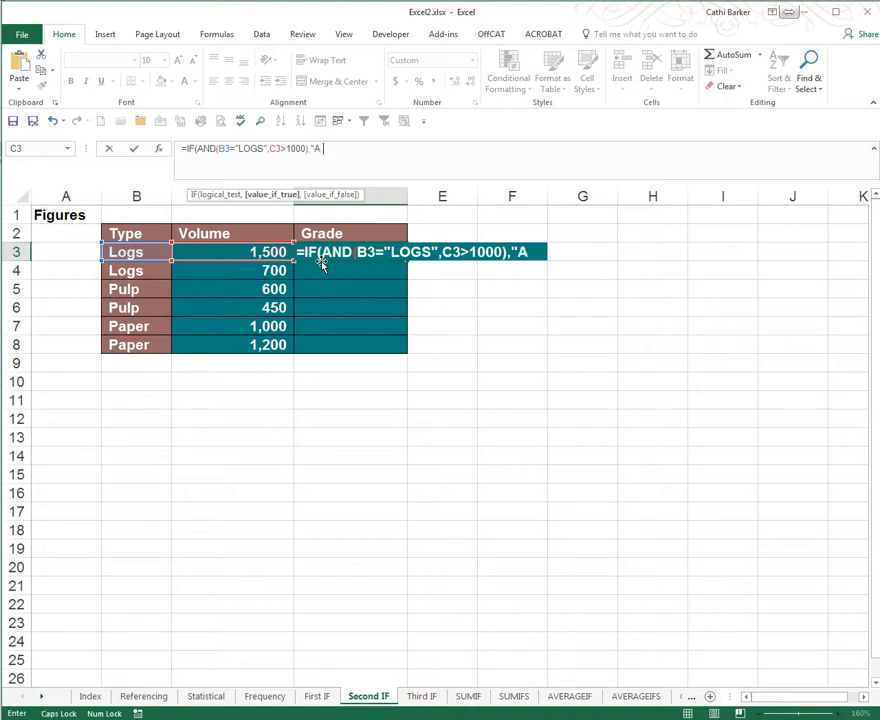
pyautogui.write(' LOGS"')
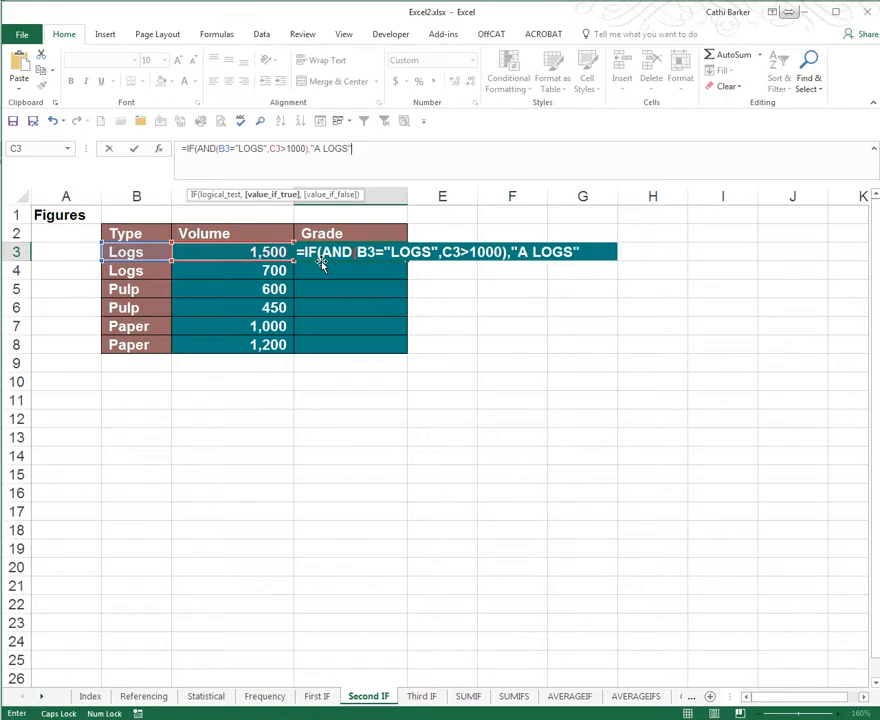
# Nest a second IF with an AND test as the value if false of the first IF.
pyautogui.write(',I')
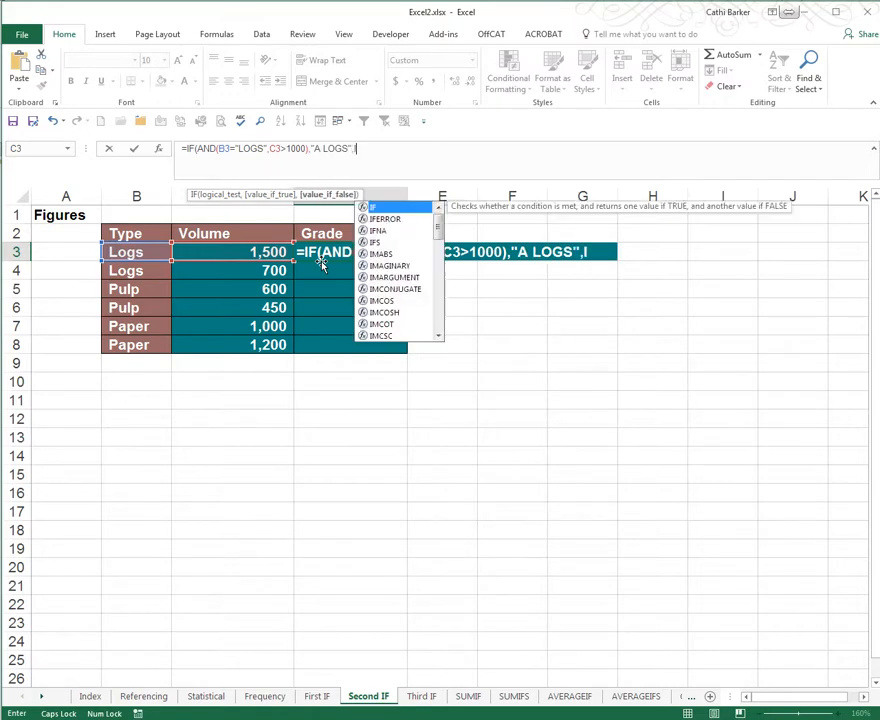
pyautogui.write('F(A')
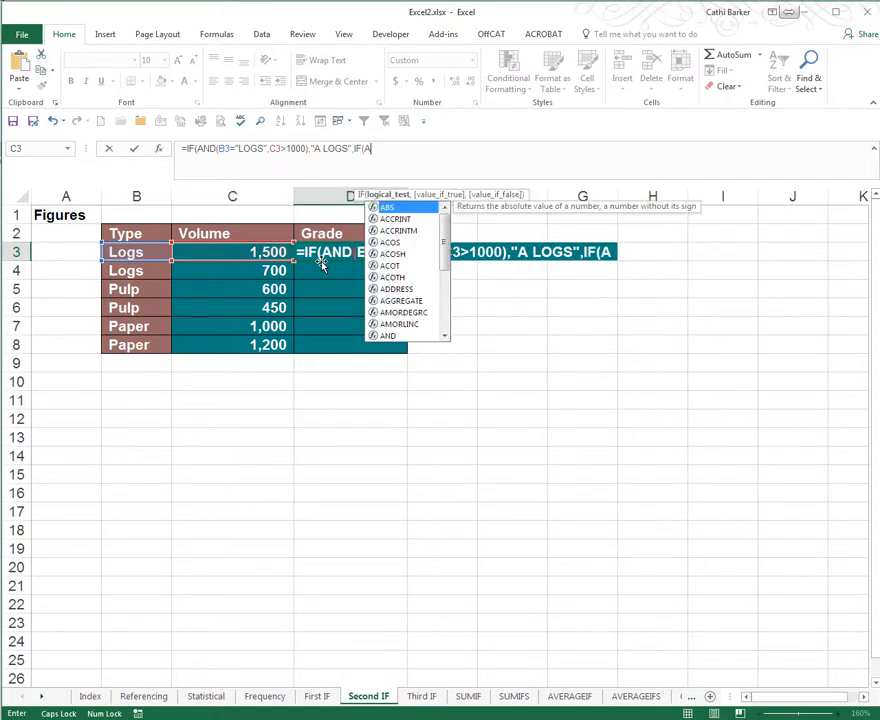
pyautogui.press('Down')
pyautogui.press('Down')
pyautogui.press('Down')
pyautogui.press('Down')
pyautogui.press('Down')
pyautogui.press('Down')
pyautogui.press('Down')
pyautogui.press('Down')
pyautogui.press('Down')
pyautogui.press('Down')
pyautogui.press('Down')
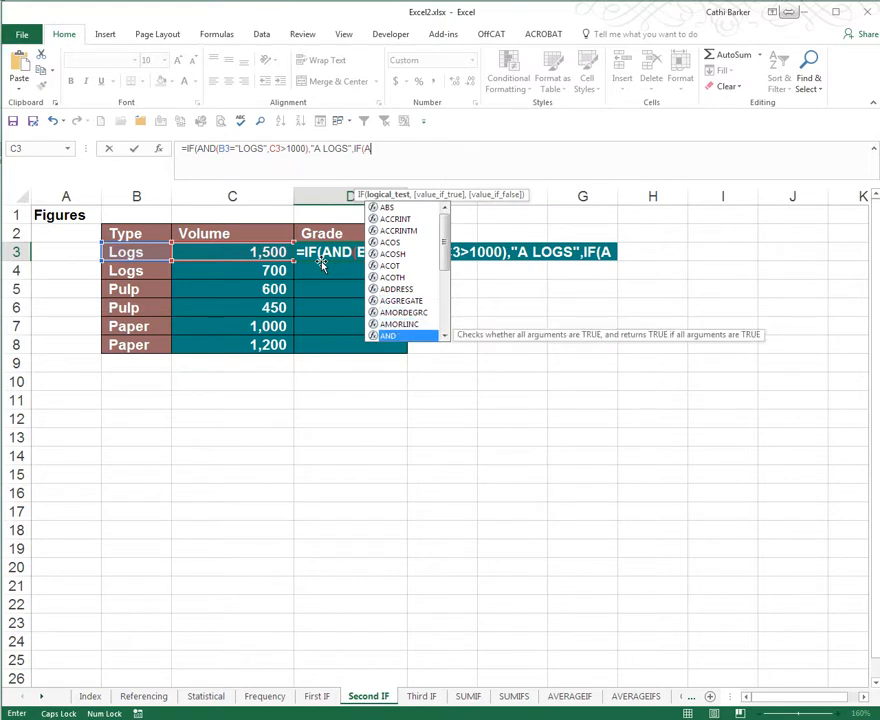
pyautogui.press('Tab')
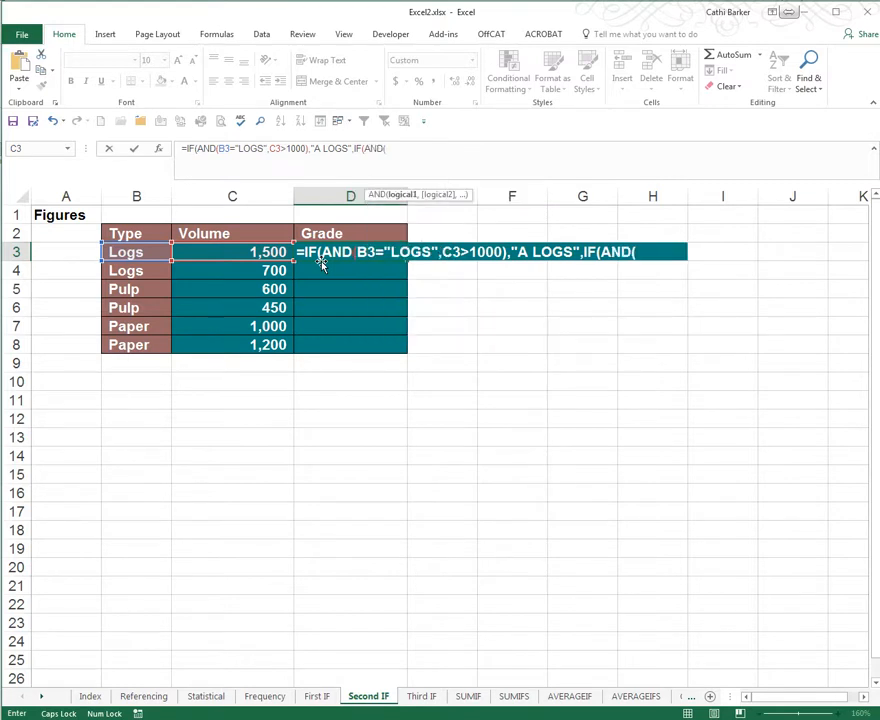
# Complete the second AND test with B3="PULP" and C3>500, and return "A PULP" if true.
pyautogui.click(145, 254)
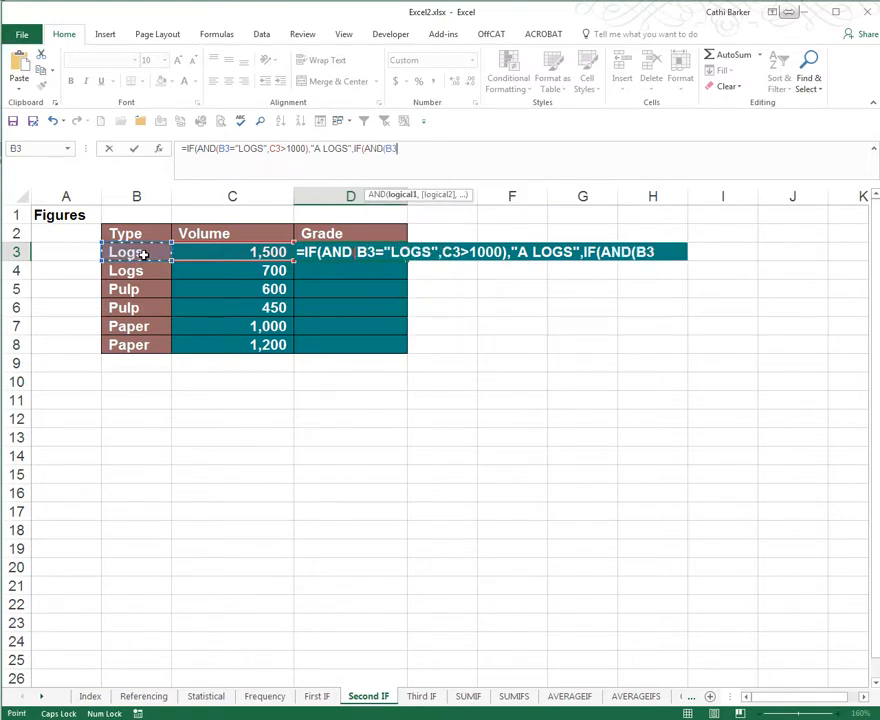
pyautogui.write('=')
pyautogui.write('"P')
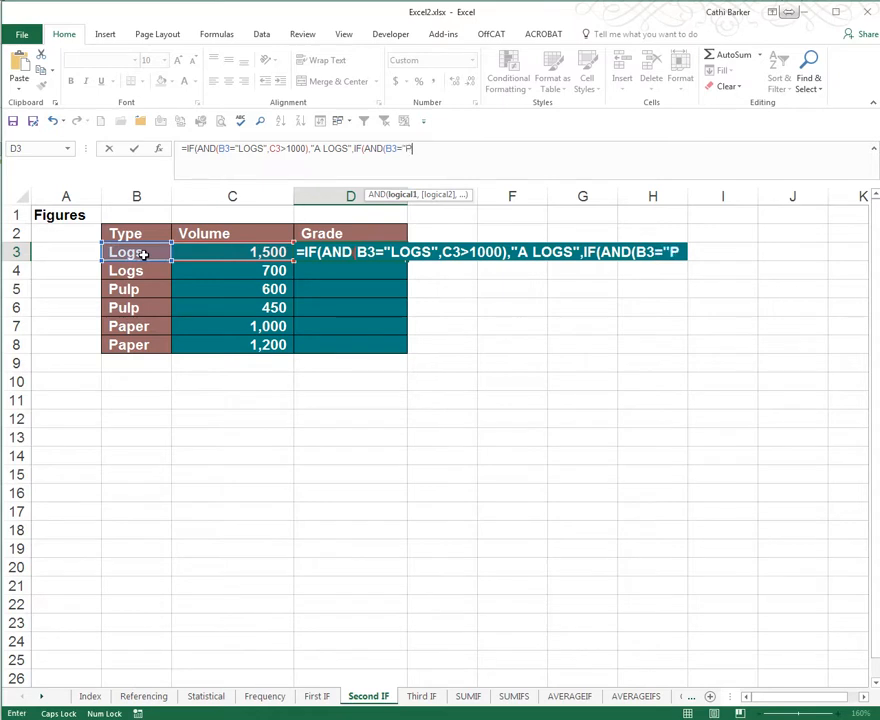
pyautogui.write('ULP",')
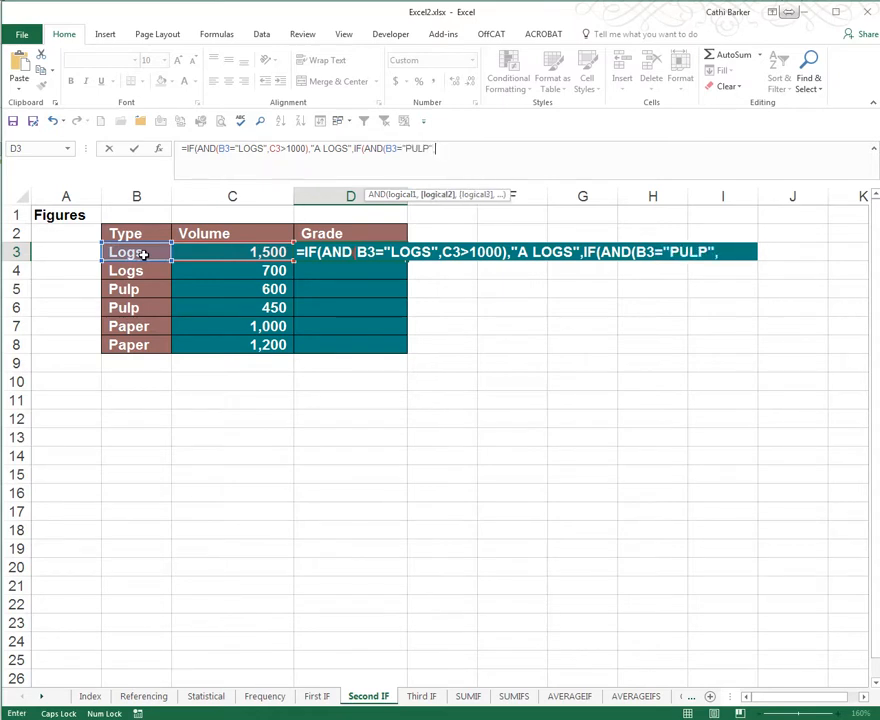
pyautogui.click(199, 252)
pyautogui.write('>500')
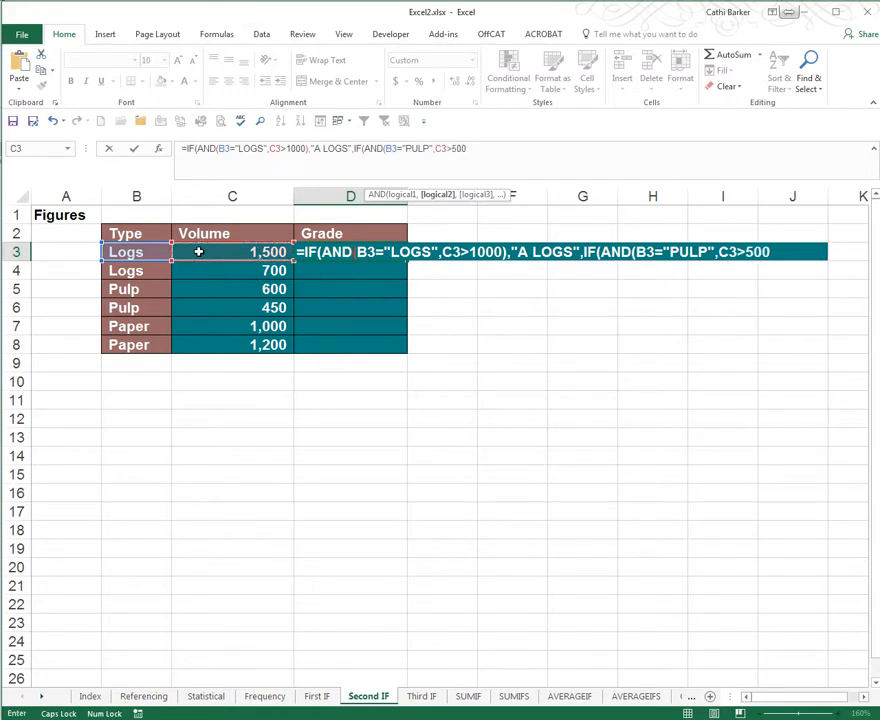
pyautogui.write('),')
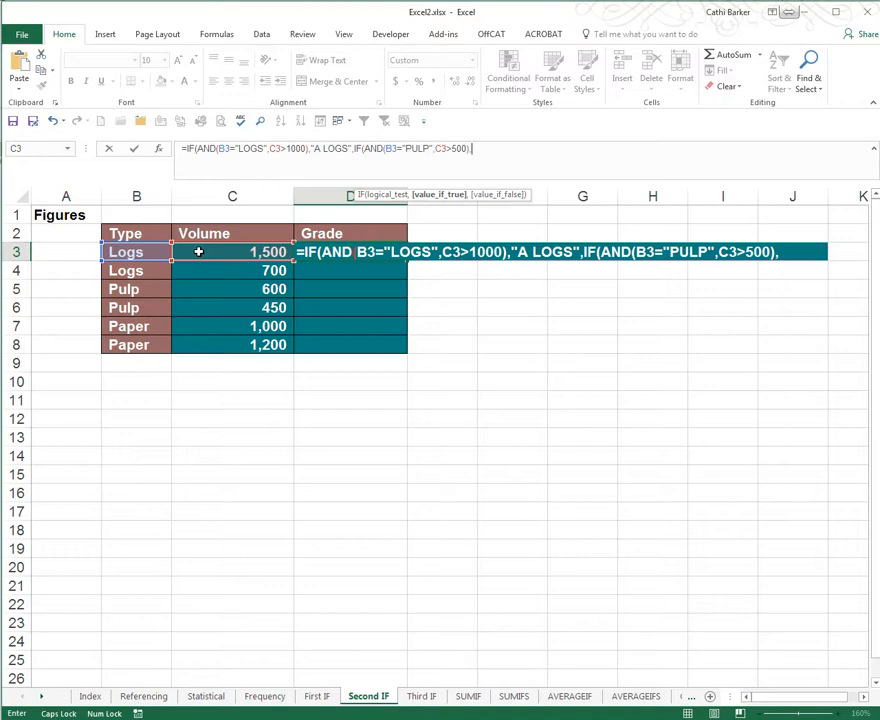
pyautogui.write('"A PULP",')
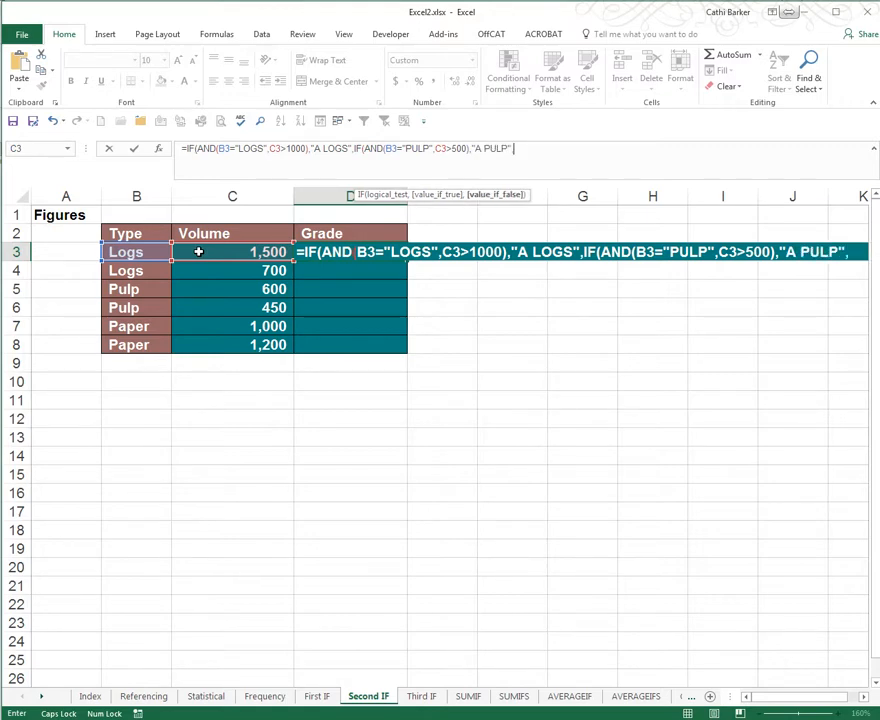
# Nest a third IF in the D3 formula as the value if false, testing AND(B3="PAPER",C3>1000).
pyautogui.write('IF(A')
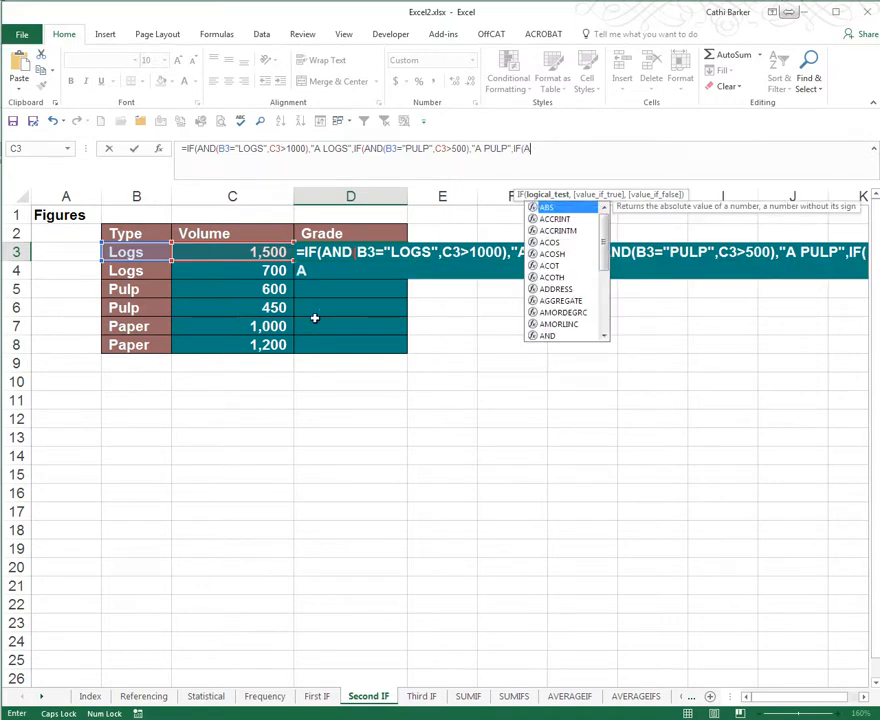
pyautogui.doubleClick(550, 336)
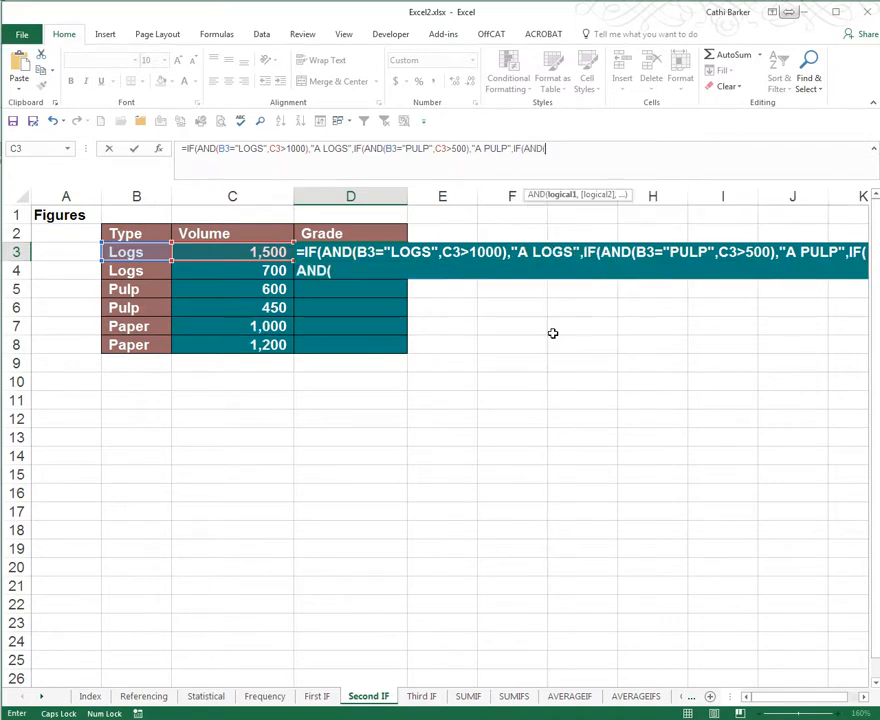
pyautogui.click(122, 251)
pyautogui.write('=')
pyautogui.write('"PAPER')
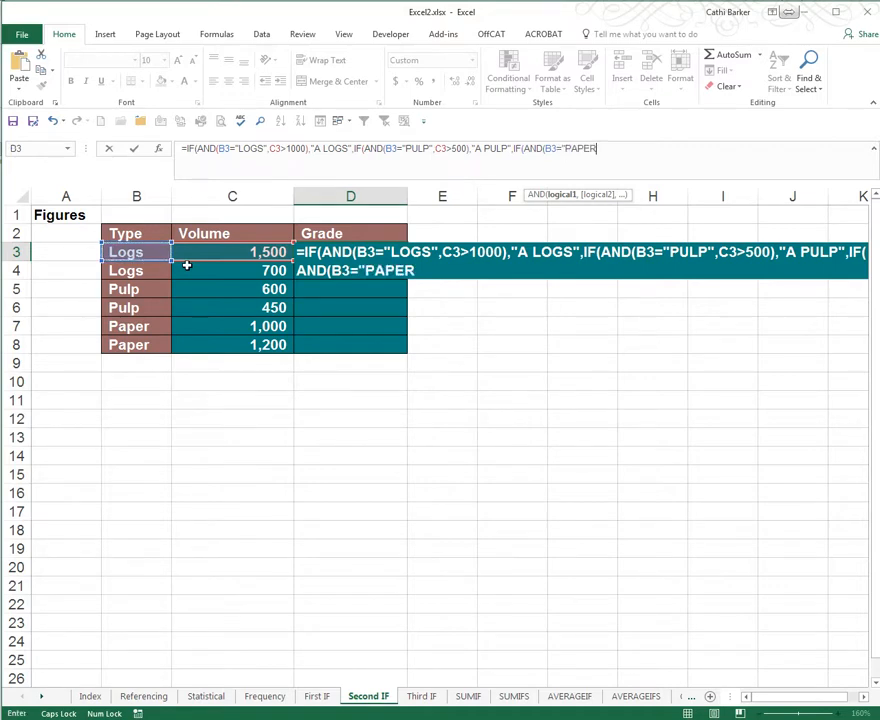
pyautogui.write('",')
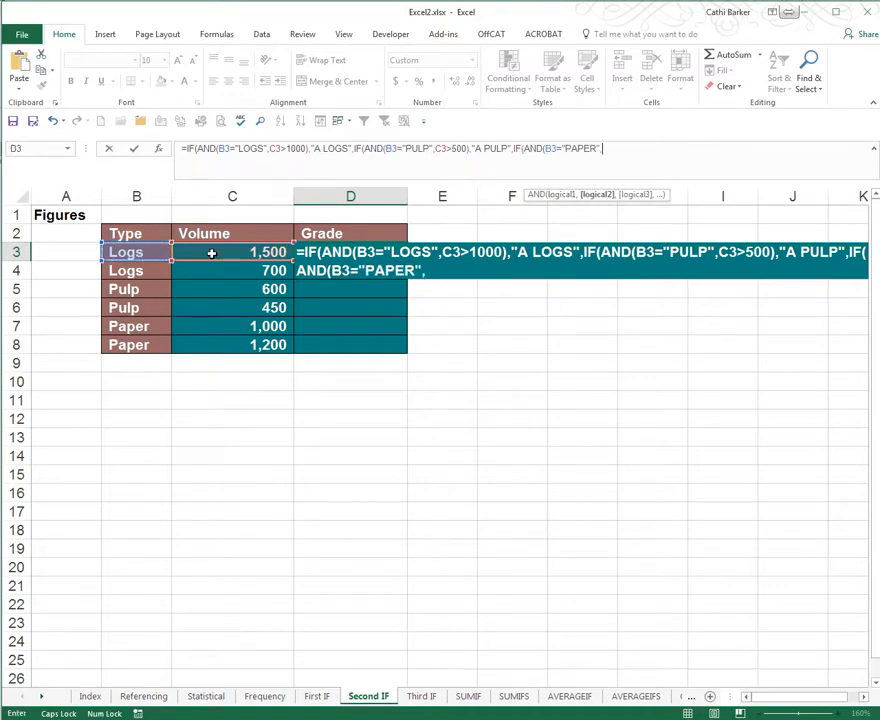
pyautogui.click(211, 253)
pyautogui.write('>1000')
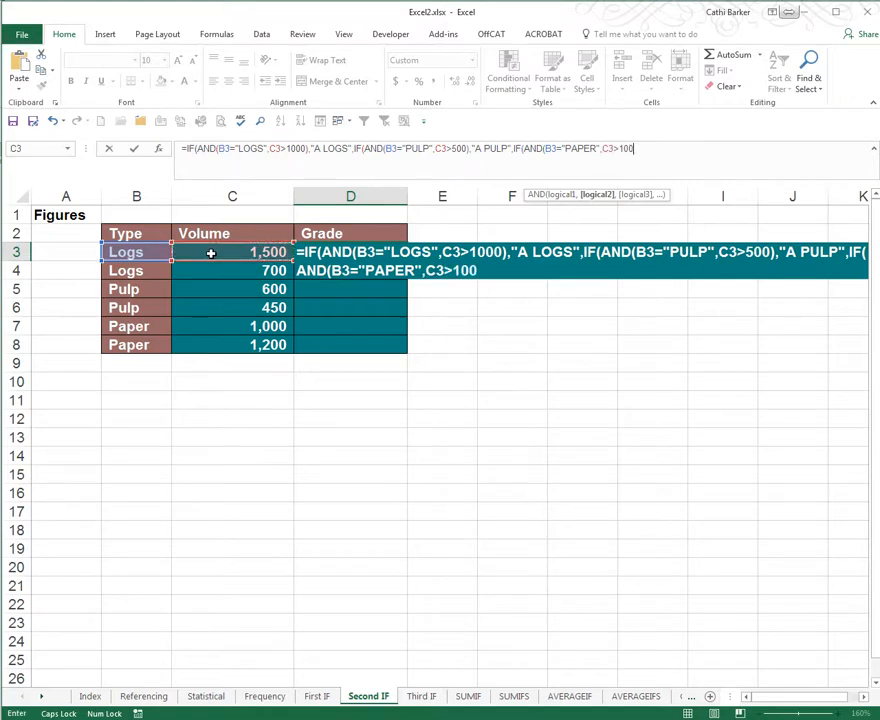
pyautogui.write('),"')
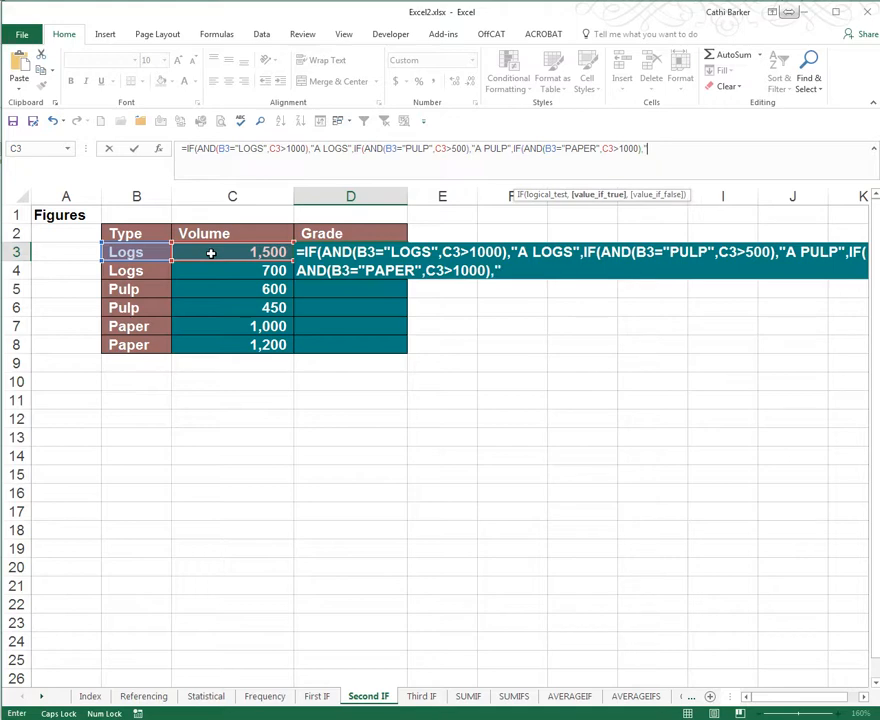
# Return "A PAPER" if true and "B GRADE" if false in the third IF, close all three IFs and commit the D3 formula.
pyautogui.write('A PAPER"')
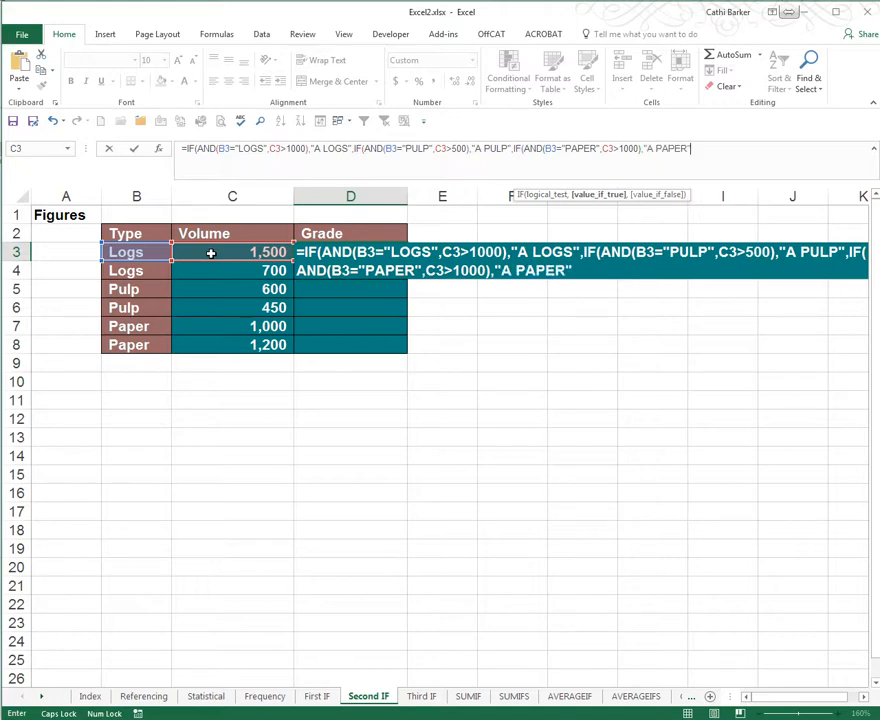
pyautogui.write(',')
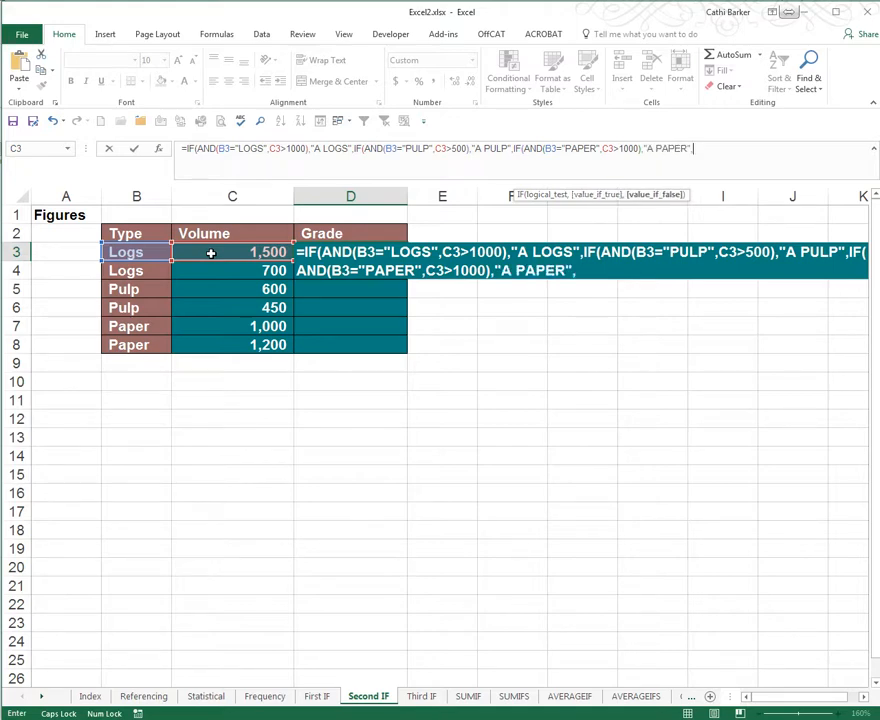
pyautogui.write('"B GRADE"')
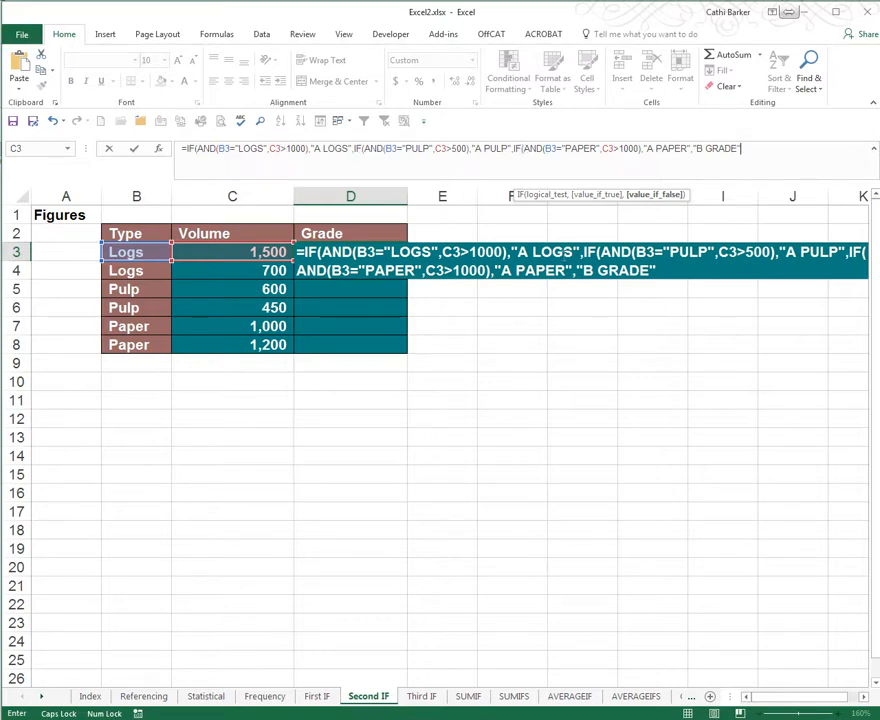
pyautogui.write(')))')
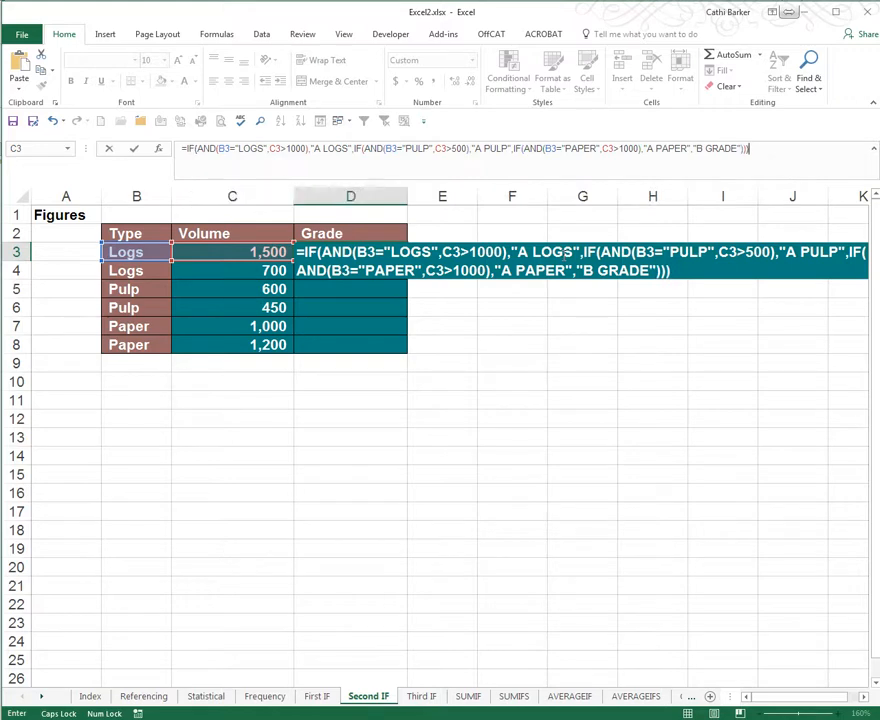
pyautogui.hotkey('ctrl', 'Return')
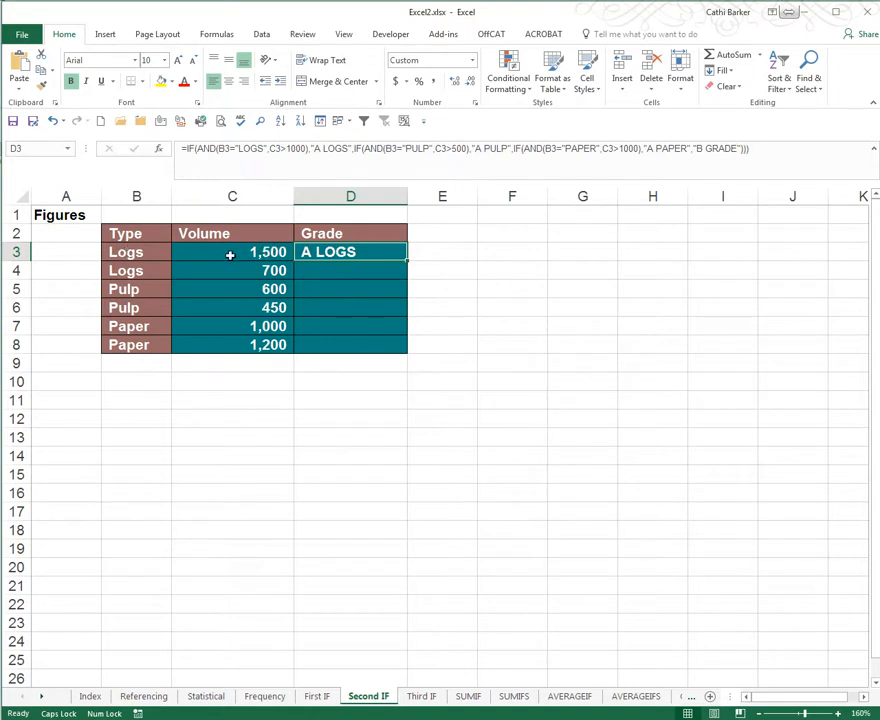
# Fill the D3 grade formula down through D8 and select D4 to review its copied formula.
pyautogui.doubleClick(408, 260)
pyautogui.click(404, 272)
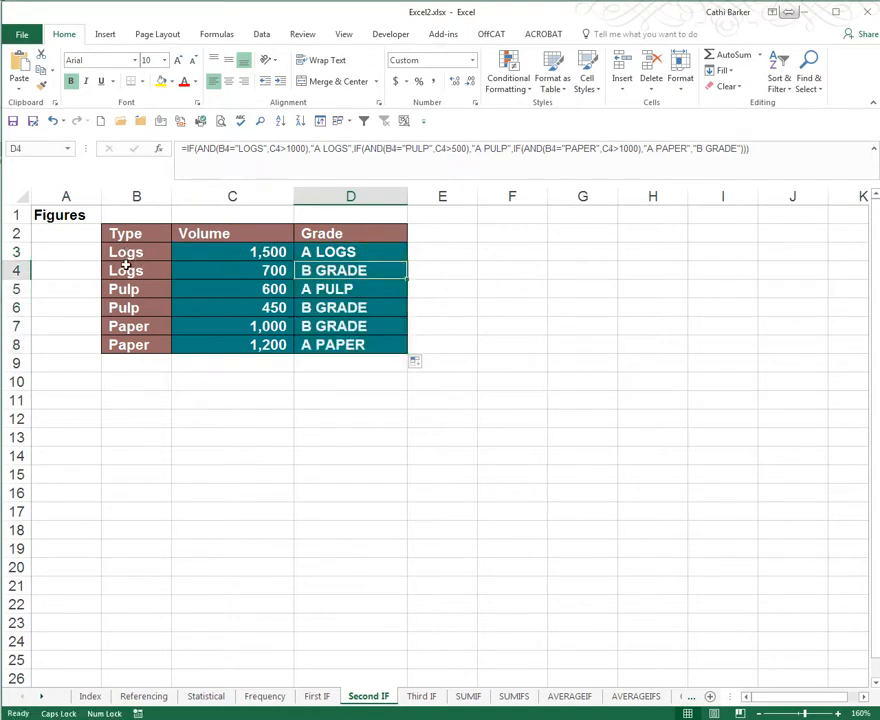